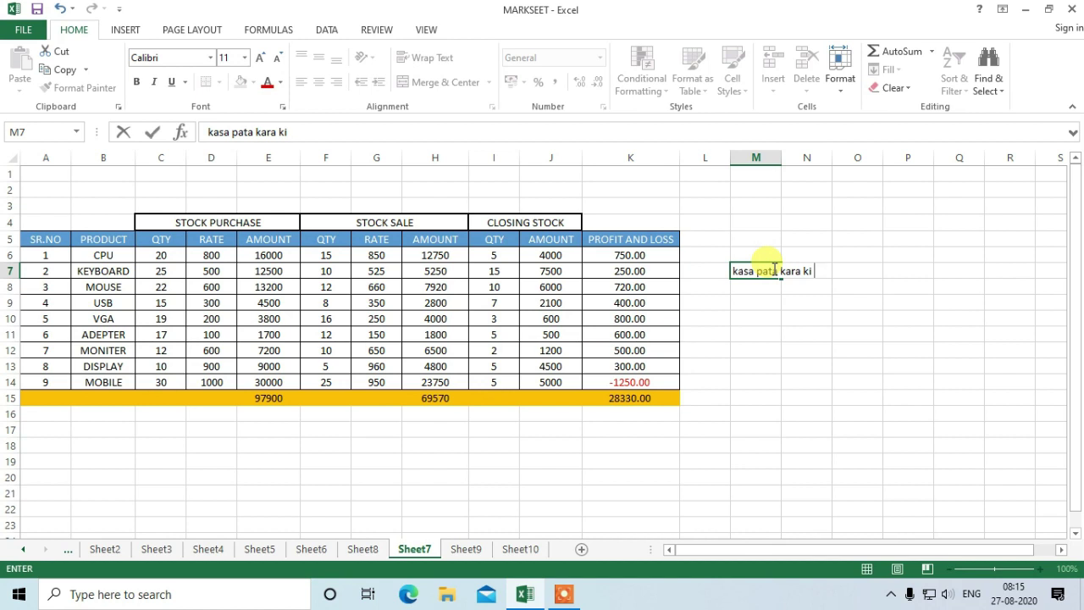
Step: Complete the note in cell M7 so it reads "kasa pata kara ki kon sa column ma hai data"
type("sa colom")
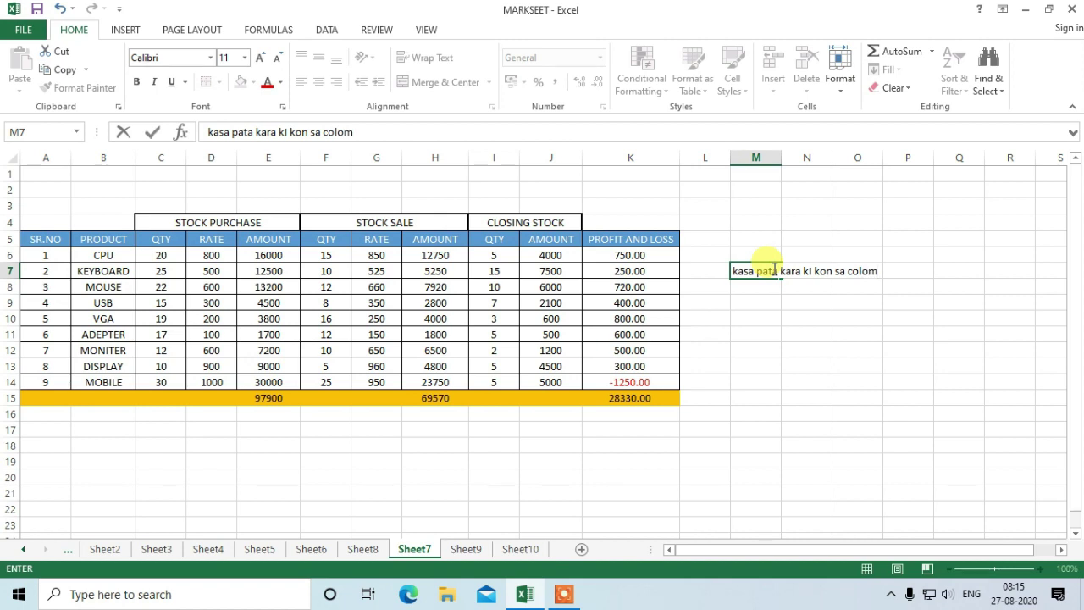
key("BackSpace")
key("BackSpace")
type("umn mah")
key("BackSpace")
type("hsa")
key("BackSpace")
key("BackSpace")
type("ai dada")
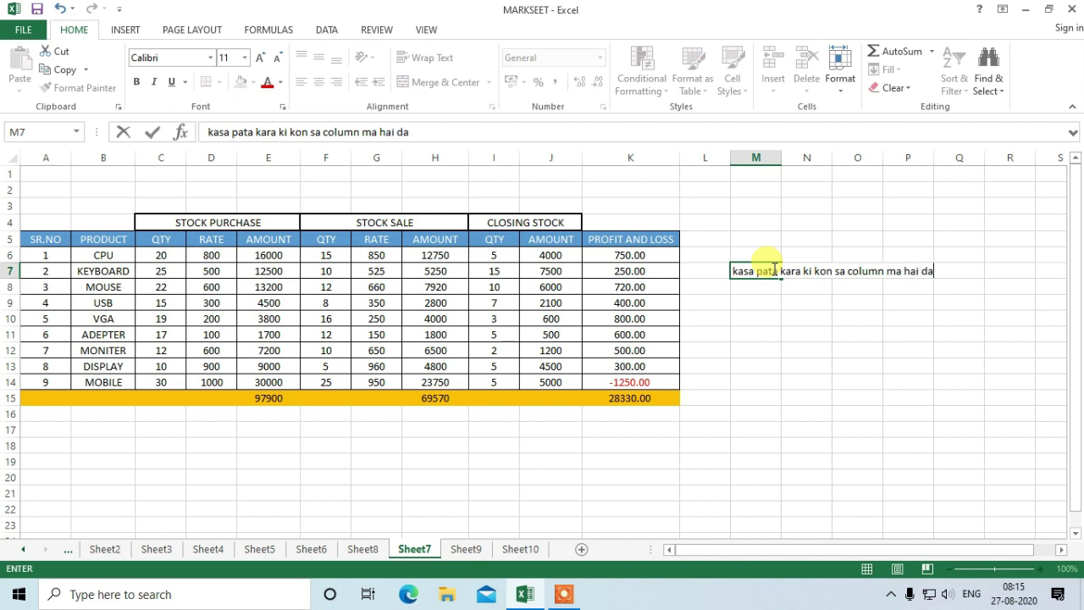
key("BackSpace")
key("BackSpace")
type("ta")
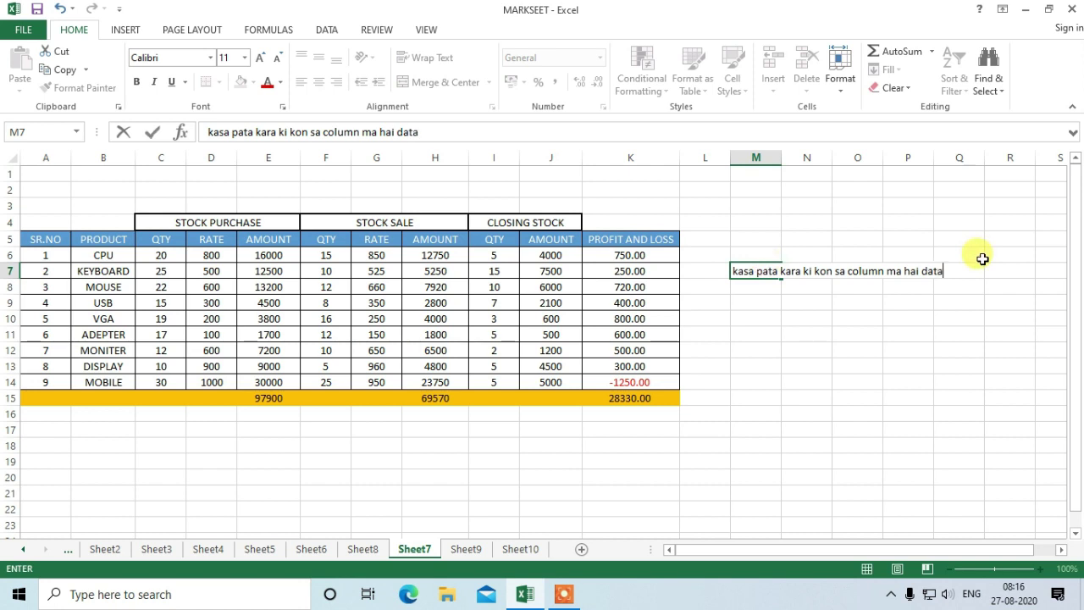
left_click(621, 289)
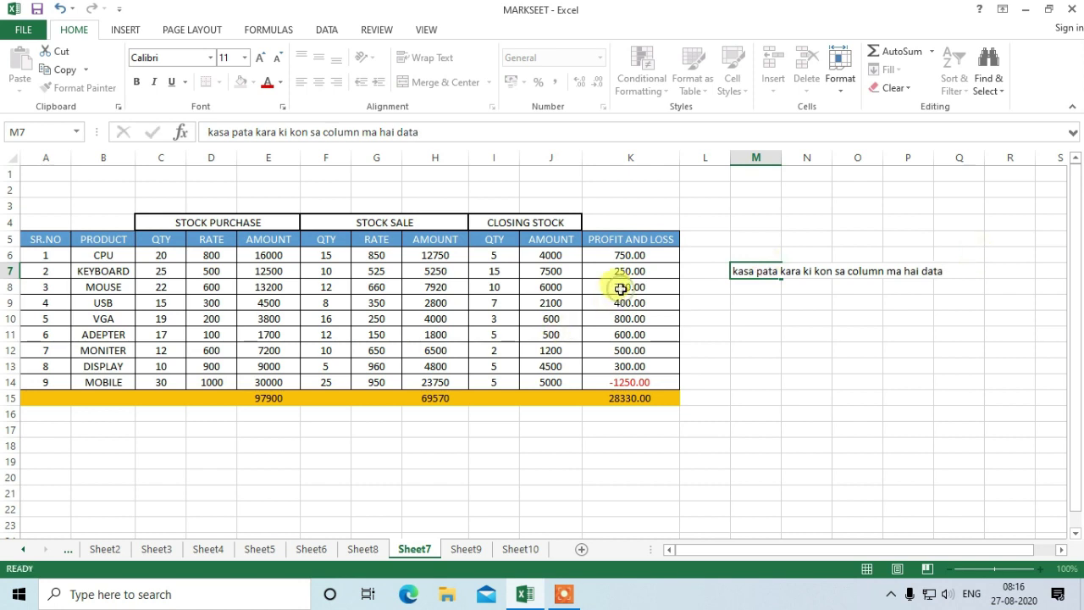
Step: Append "formula used kara ga" to the end of the note in cell M7
left_click(768, 271)
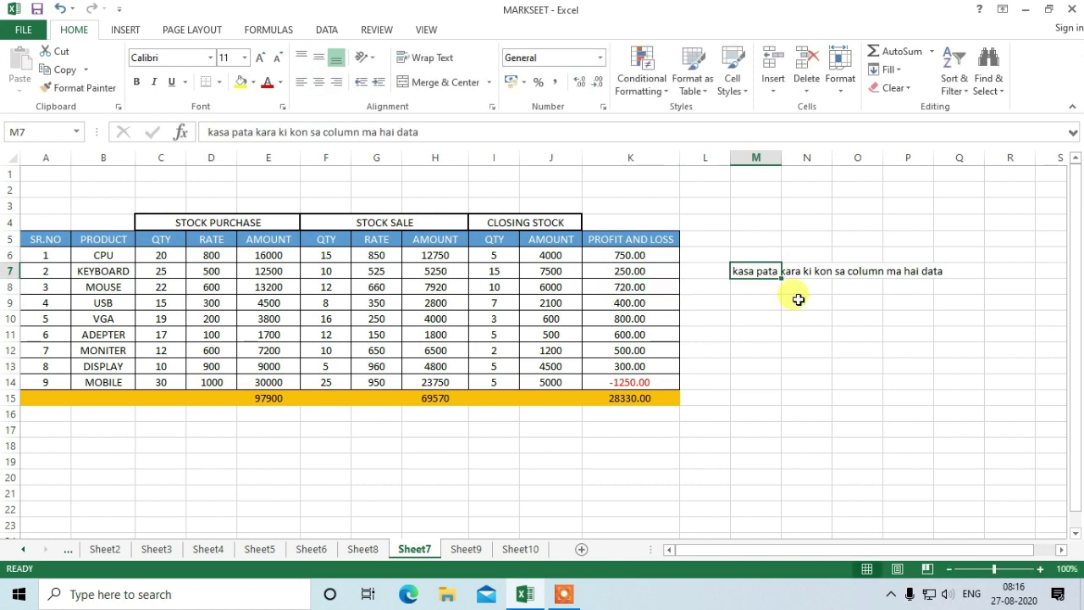
left_click(754, 302)
left_click(903, 271)
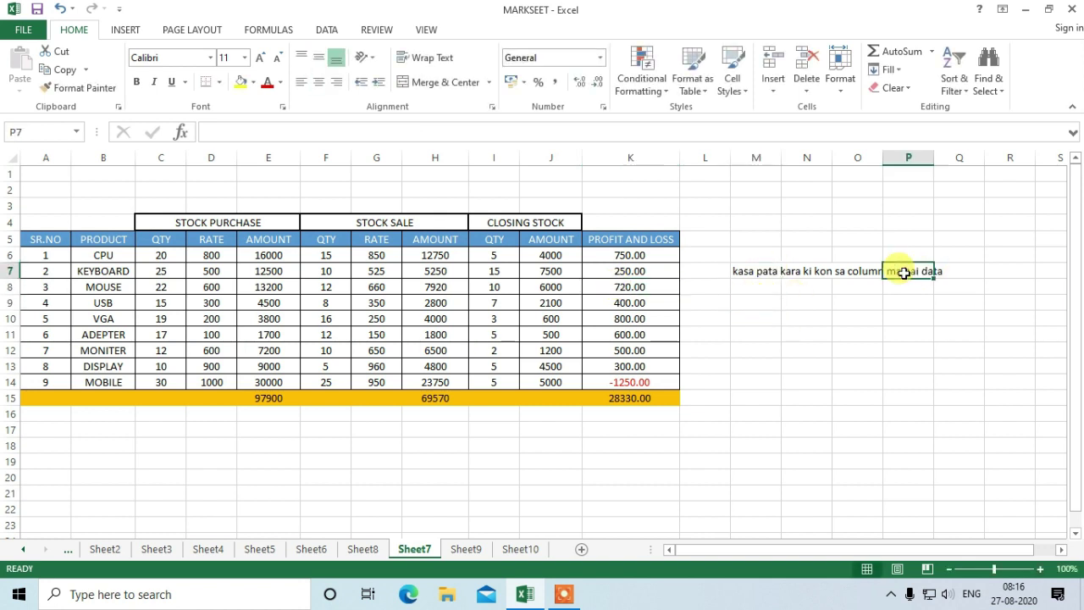
left_click(774, 273)
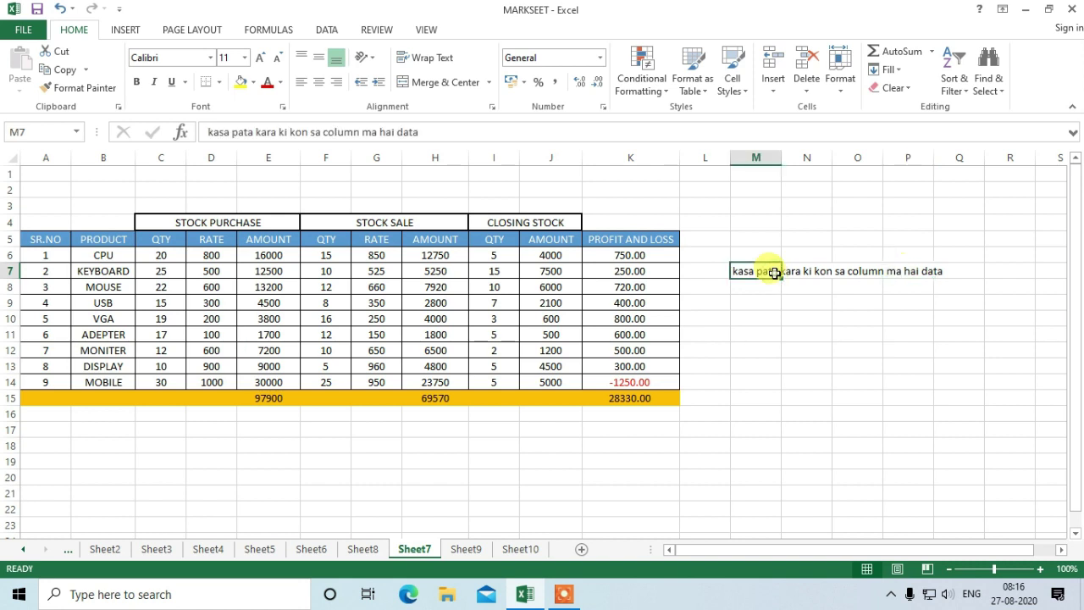
double_click(774, 273)
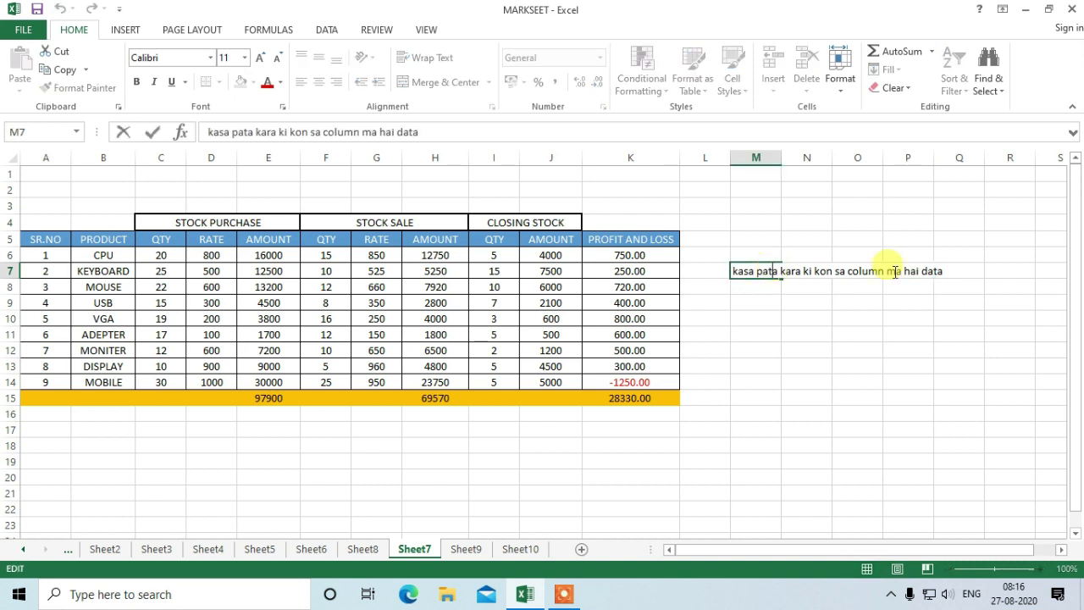
left_click(941, 271)
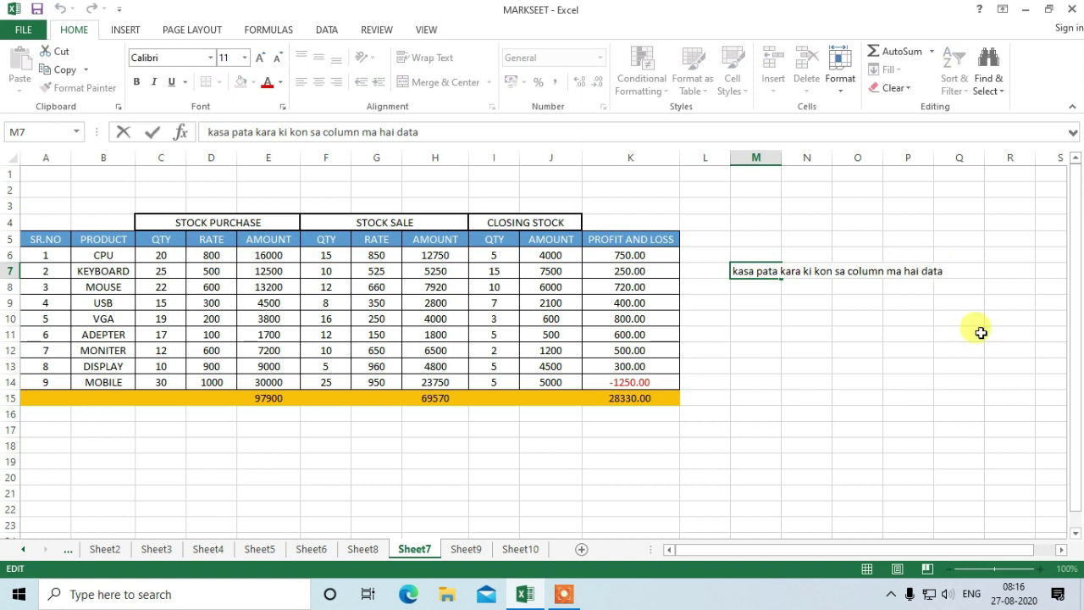
type("formula ")
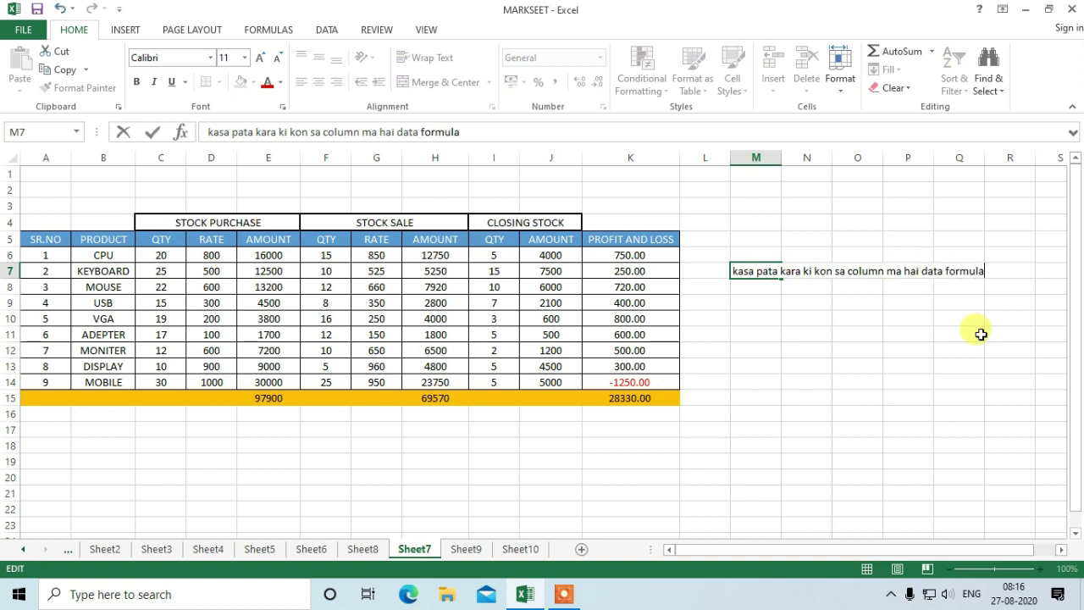
type("used kara ga")
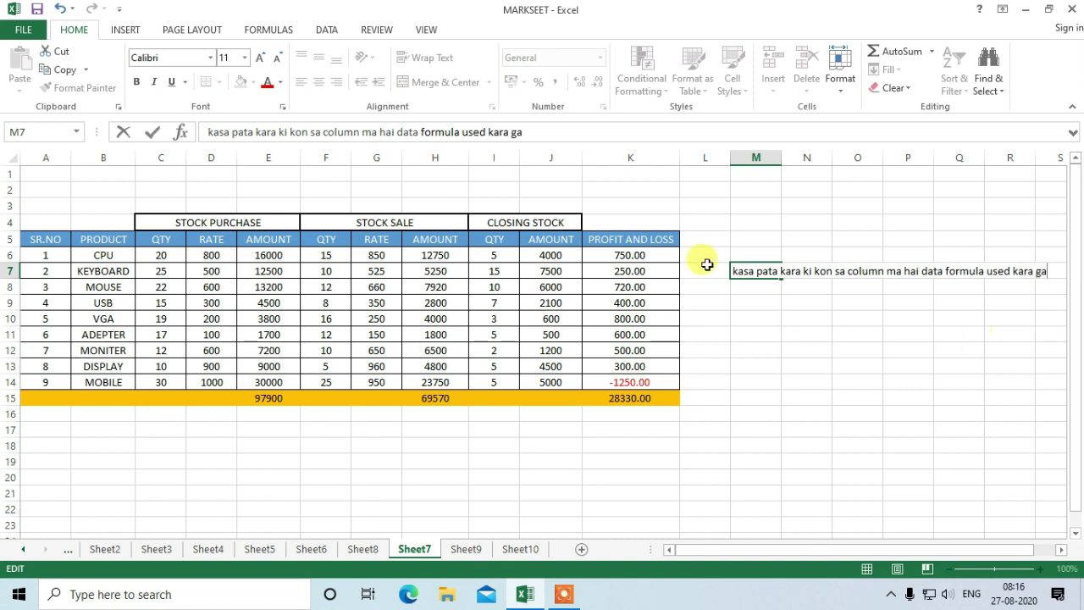
Step: Enter the heading "COLUMN" in cell M9, two rows below the note
left_click(772, 302)
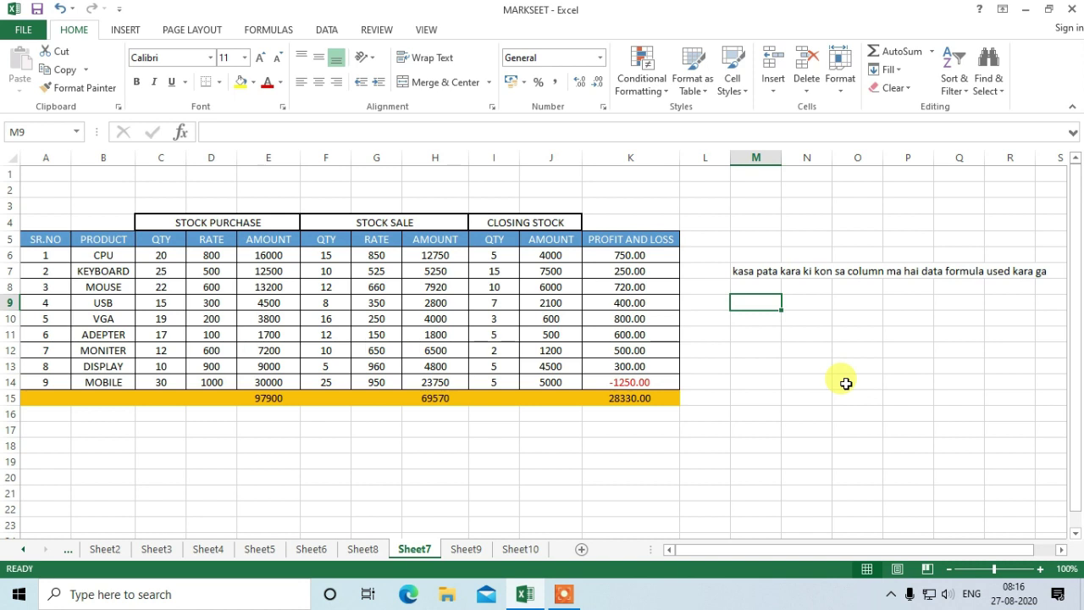
type("CO")
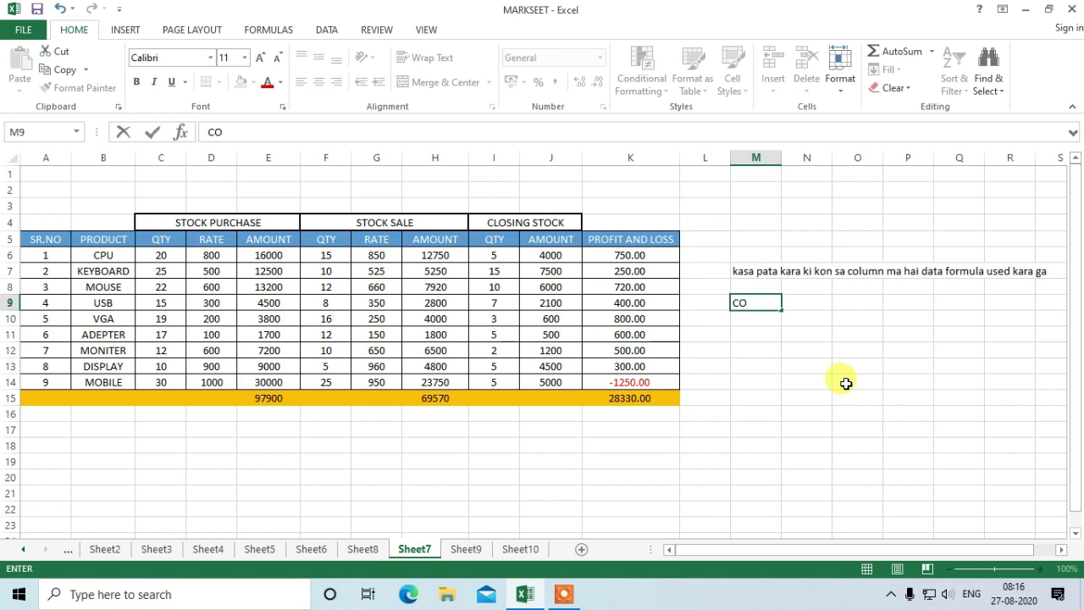
type("LUMN")
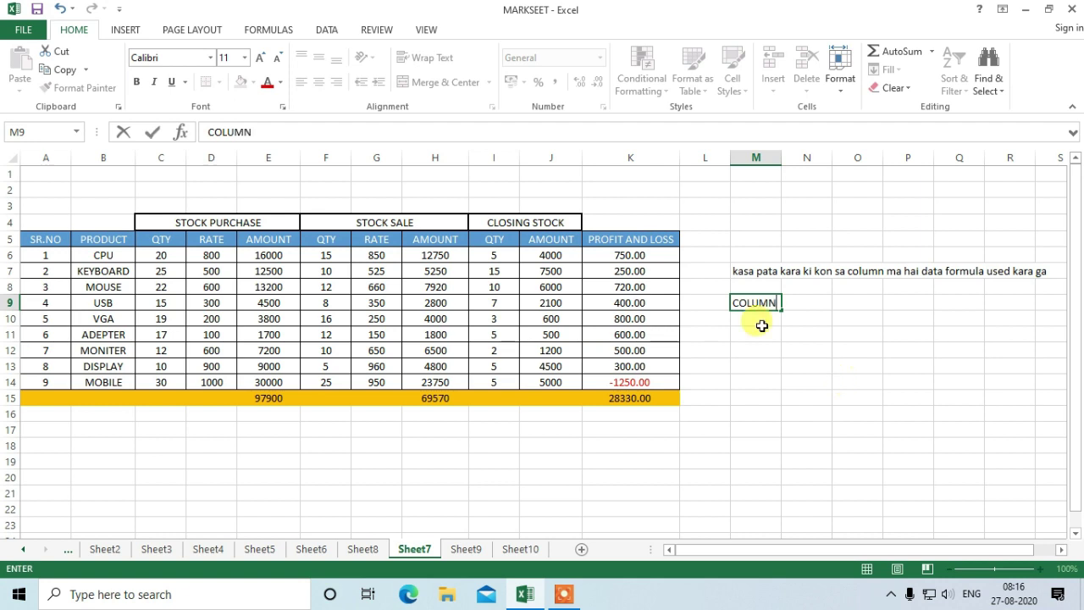
key("Return")
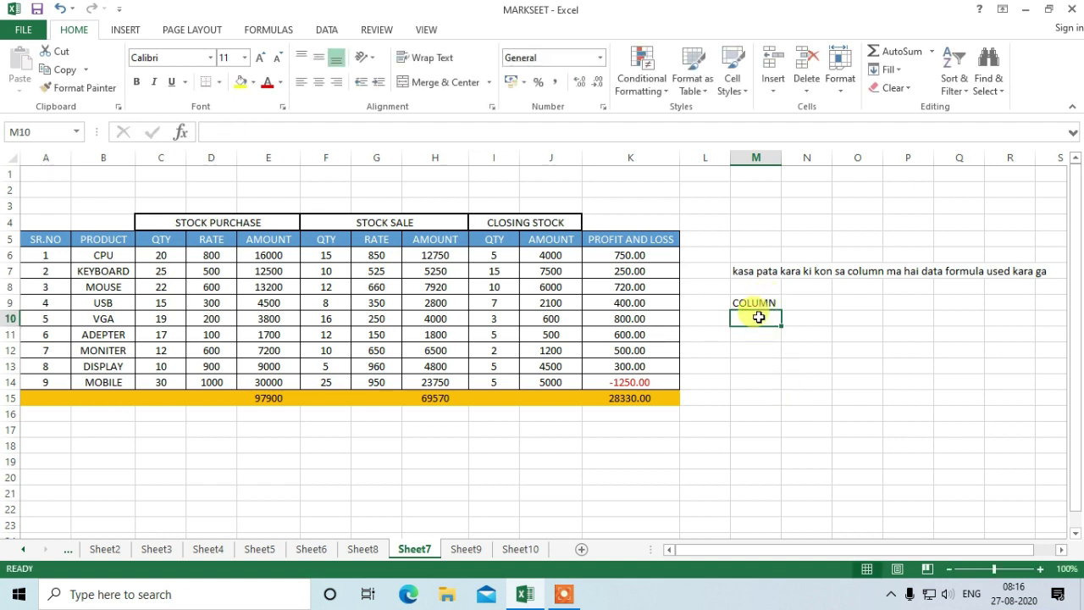
Step: Enter the formula =COLUMN(K9) in cell M10, referencing the USB row's profit and loss value
type("=")
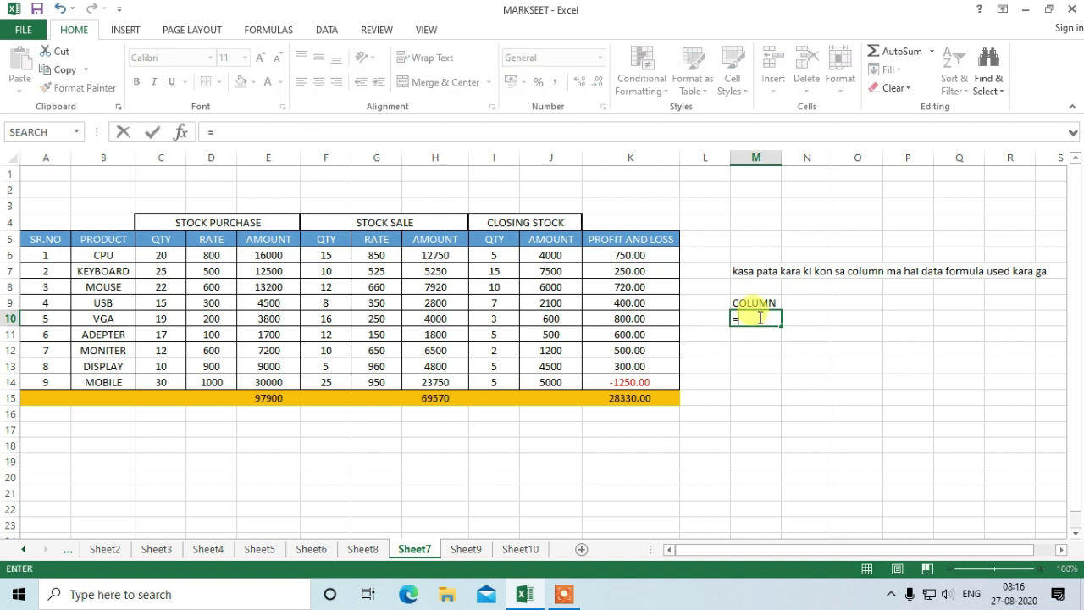
type("COL")
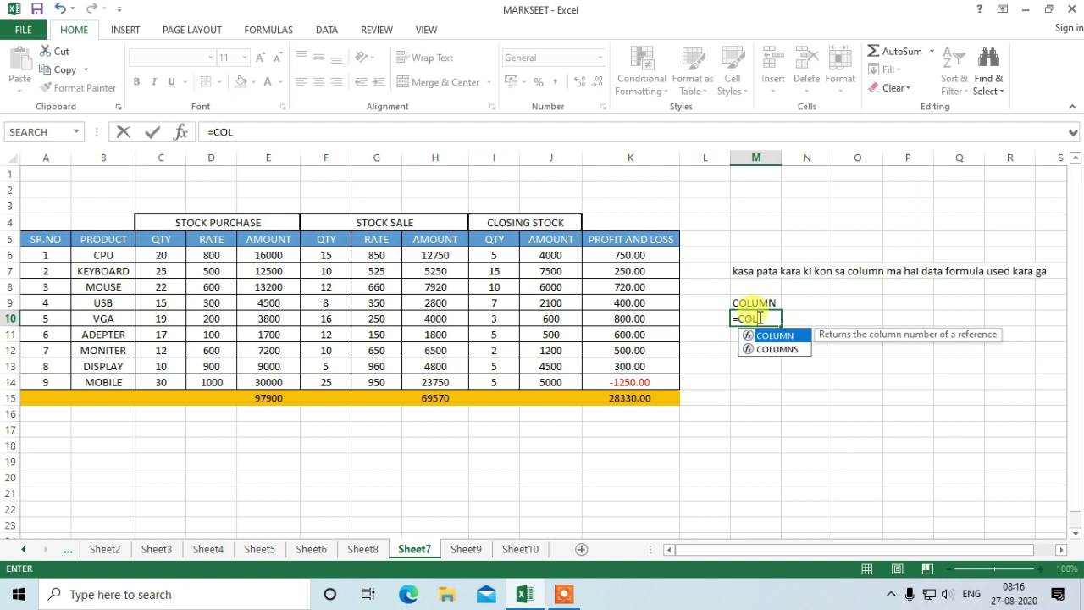
type("UMN(")
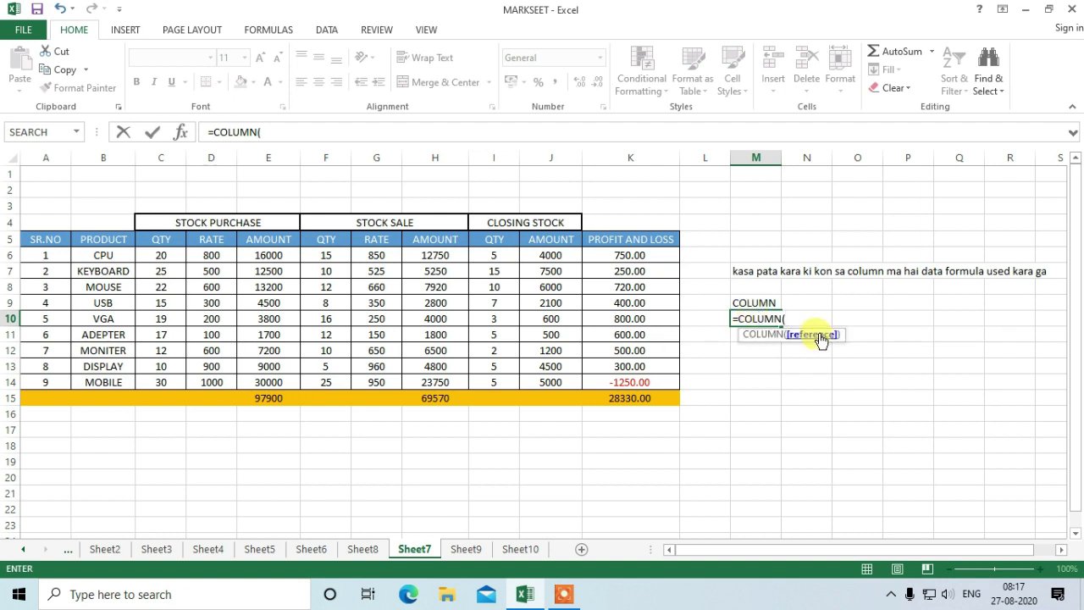
left_click(627, 301)
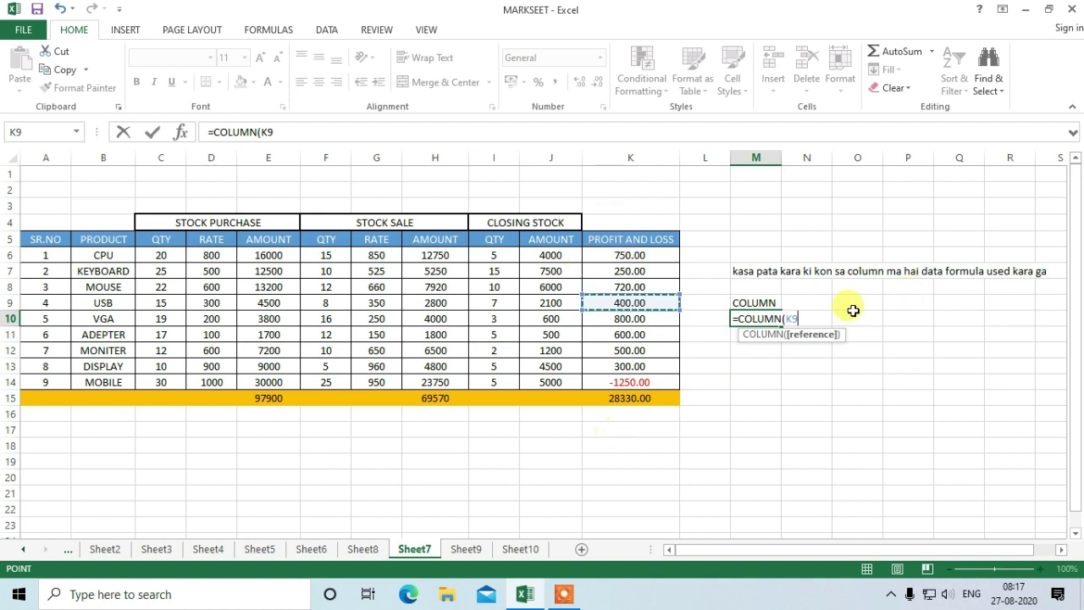
type(")")
key("Return")
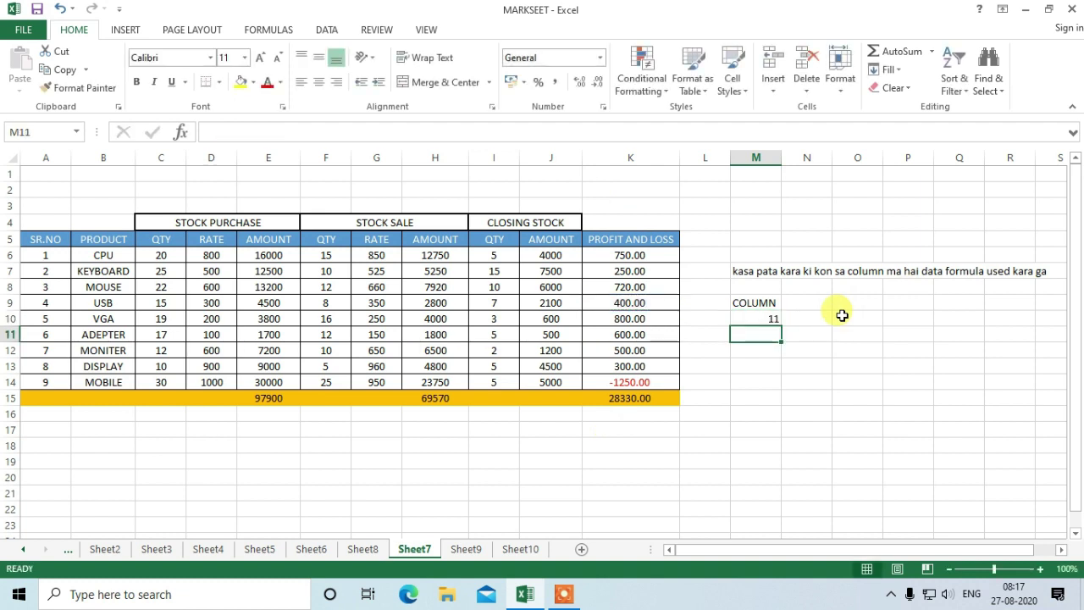
Step: Center the COLUMN heading and its formula result horizontally in cells M9:M10
left_click(761, 322)
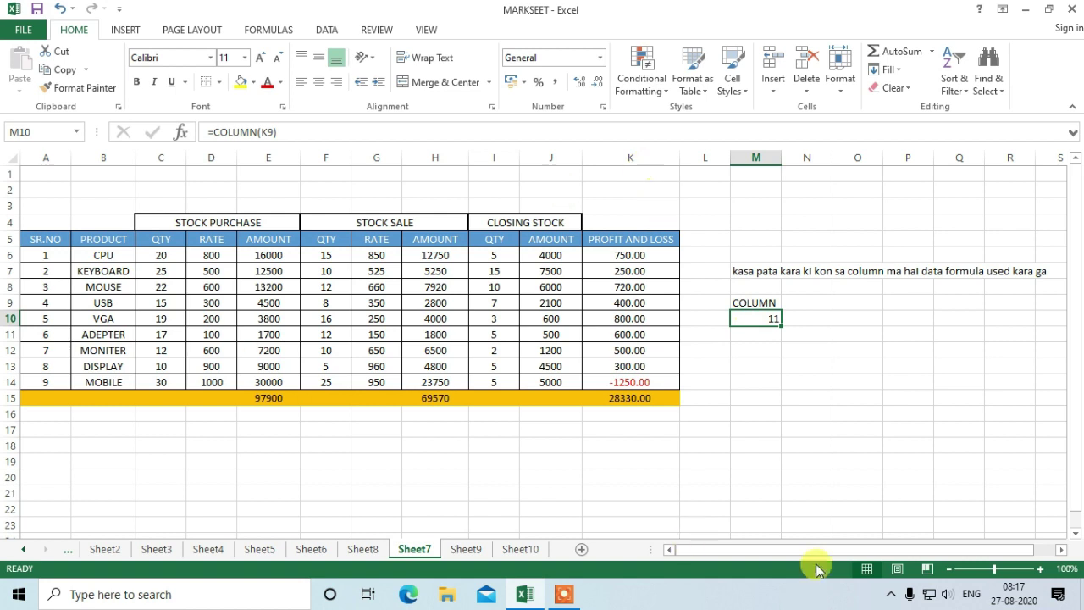
left_click_drag(815, 550, 753, 555)
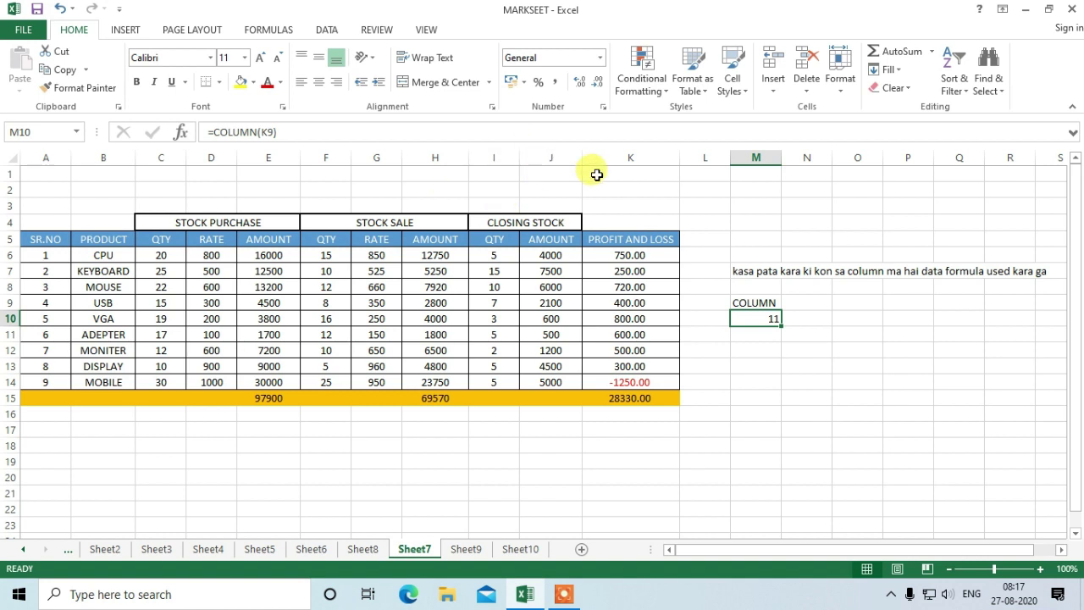
left_click(635, 302)
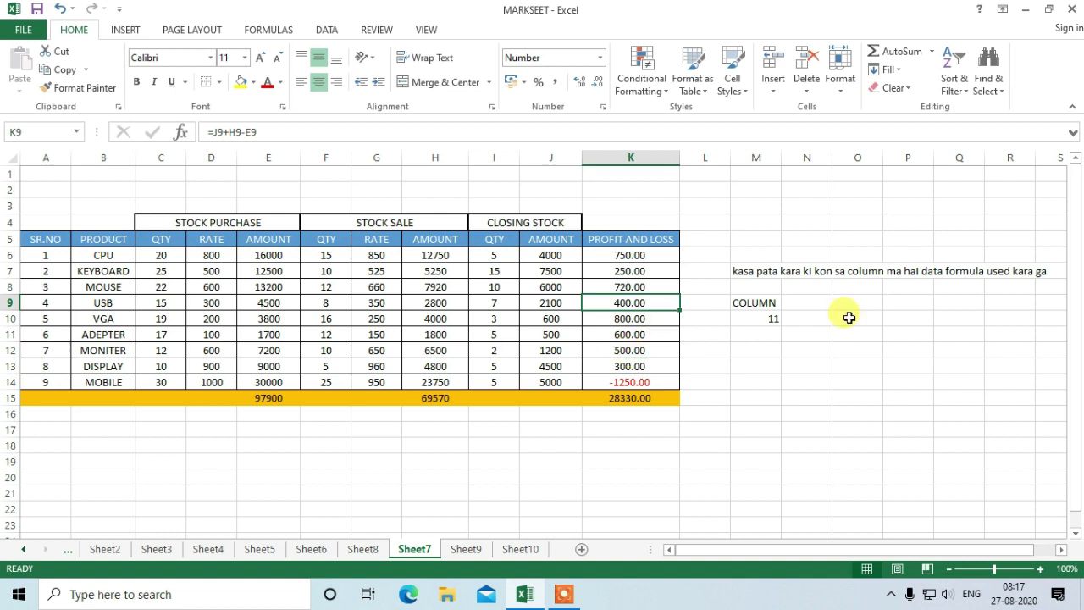
left_click(762, 304)
left_click_drag(762, 307, 762, 320)
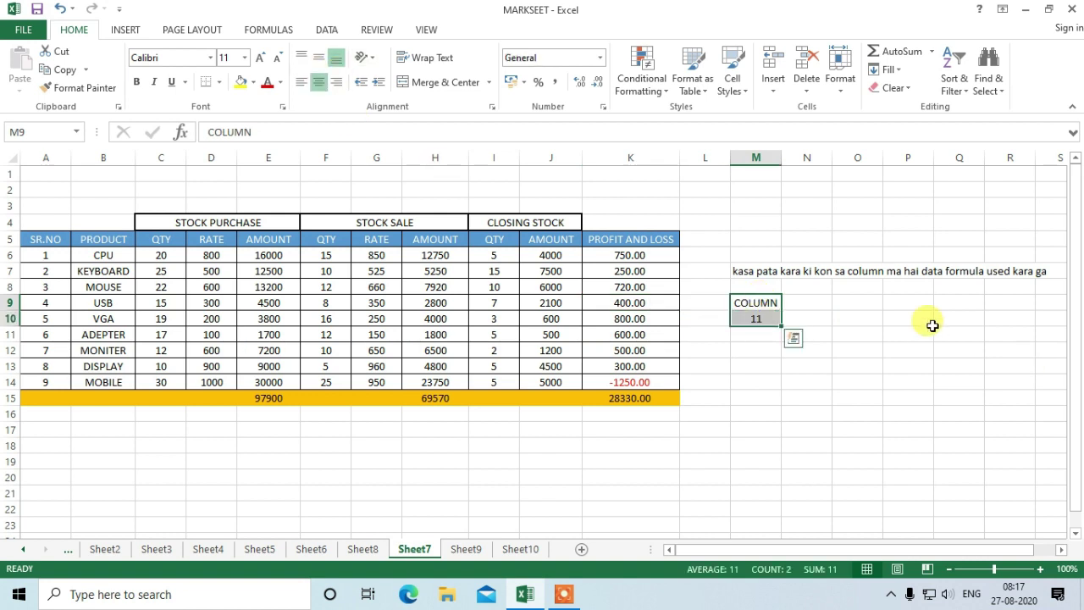
Step: Enter the heading "ROW" in cell O9, beside the COLUMN heading
left_click(864, 303)
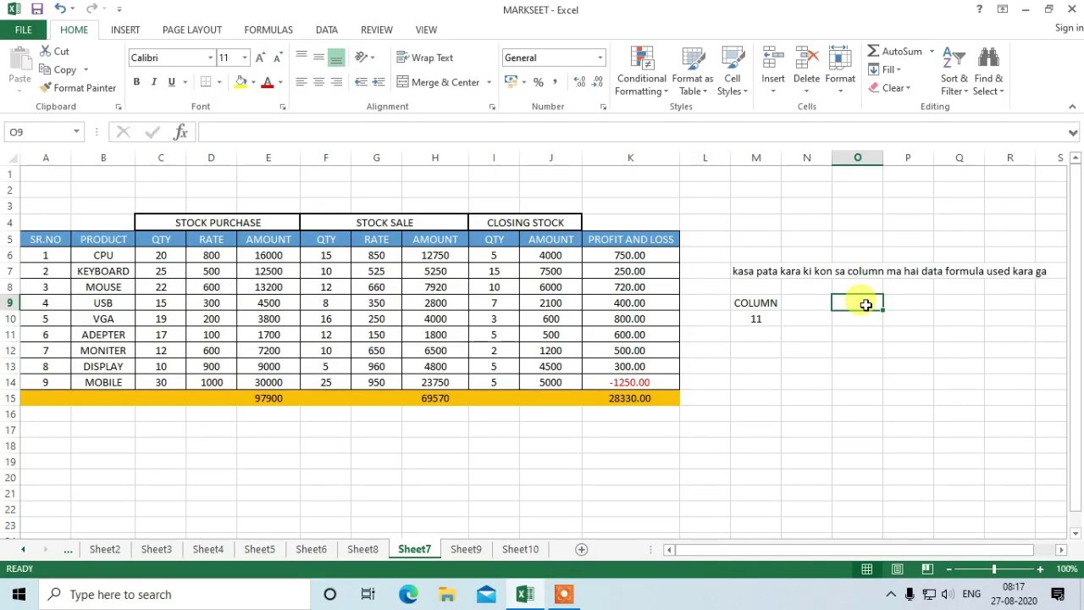
type("R")
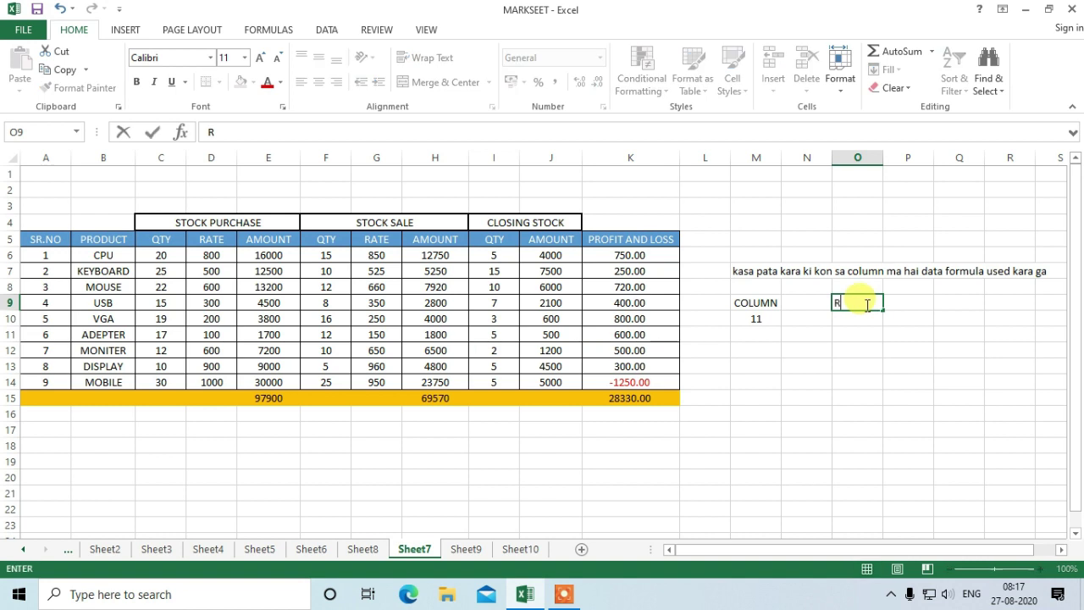
type("OW")
left_click(874, 318)
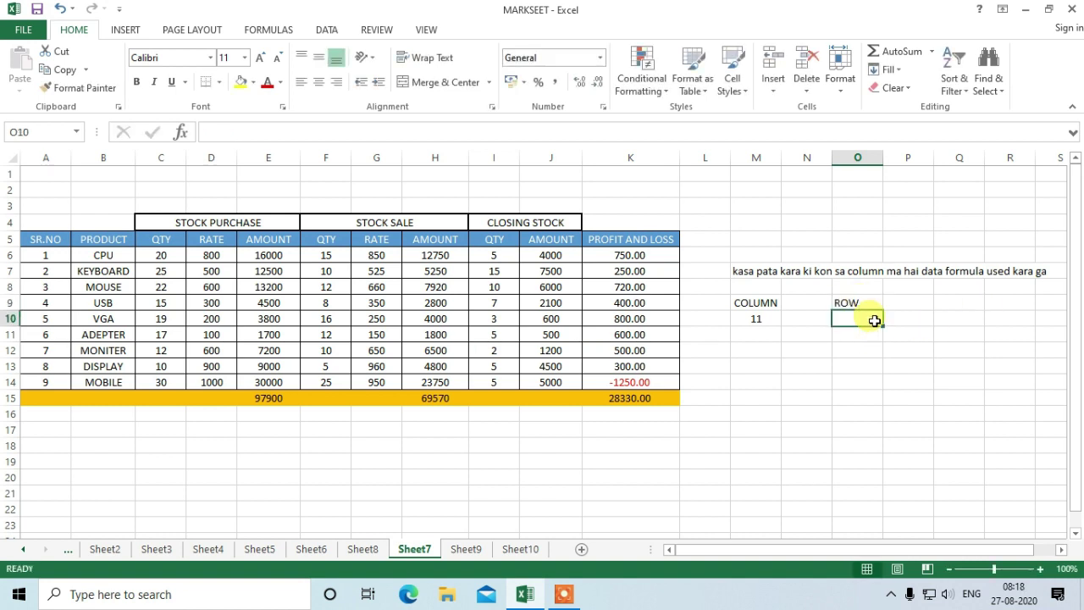
type("=RAW")
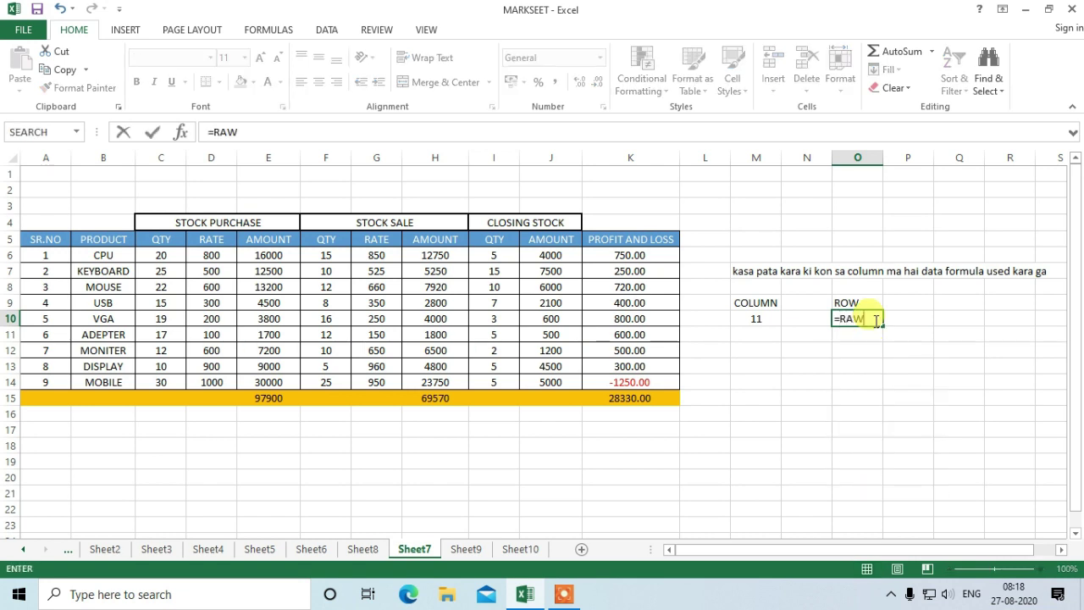
type("(")
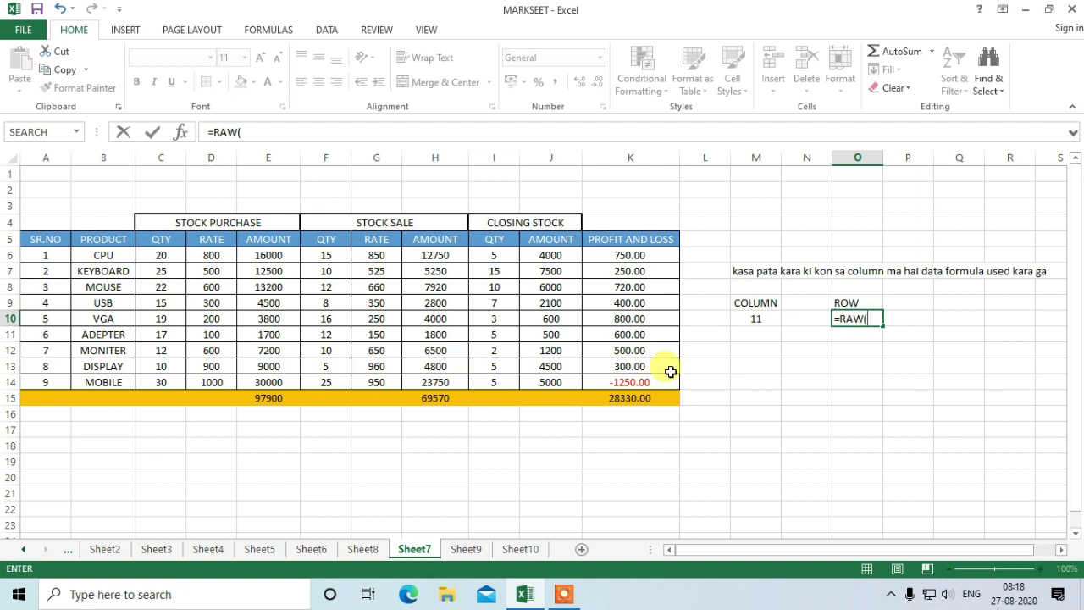
left_click(616, 367)
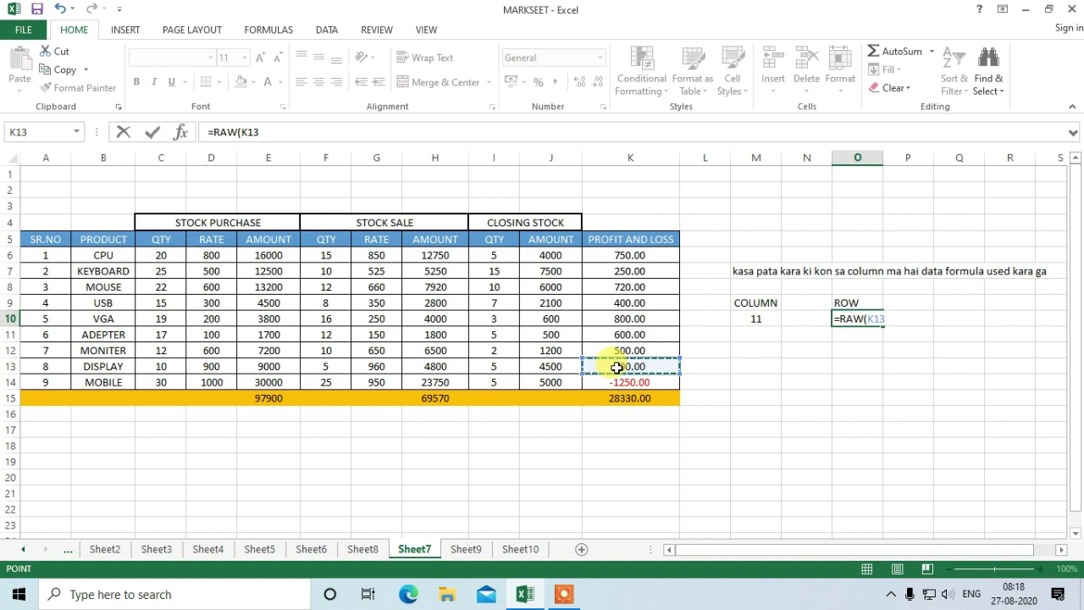
key("BackSpace")
key("BackSpace")
key("BackSpace")
key("BackSpace")
key("BackSpace")
key("BackSpace")
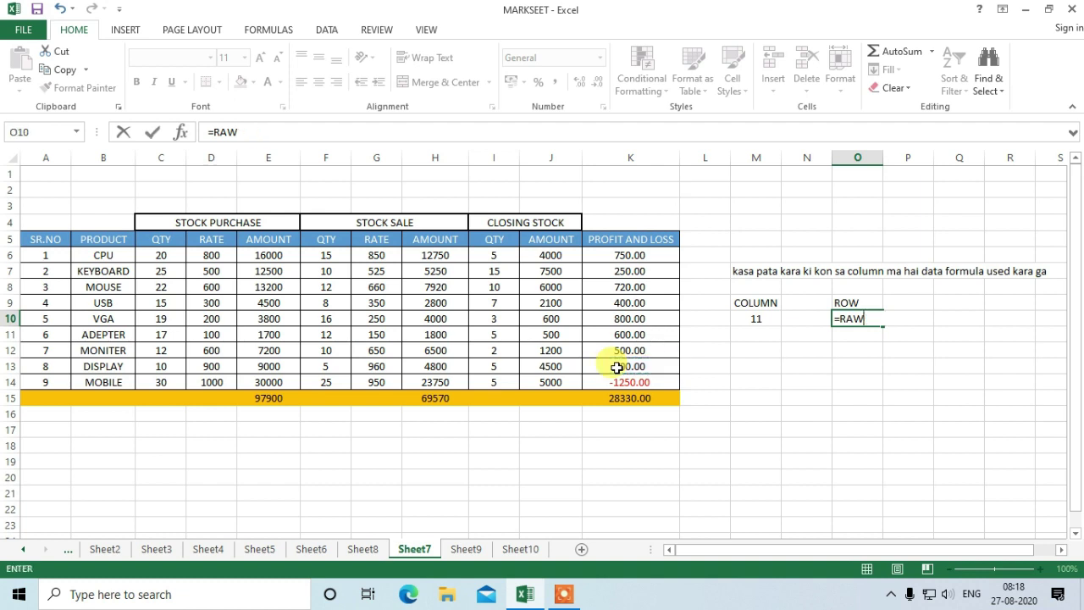
Step: Enter the formula =ROW(H13) in cell O10, referencing the DISPLAY row's stock sale amount
type("OW")
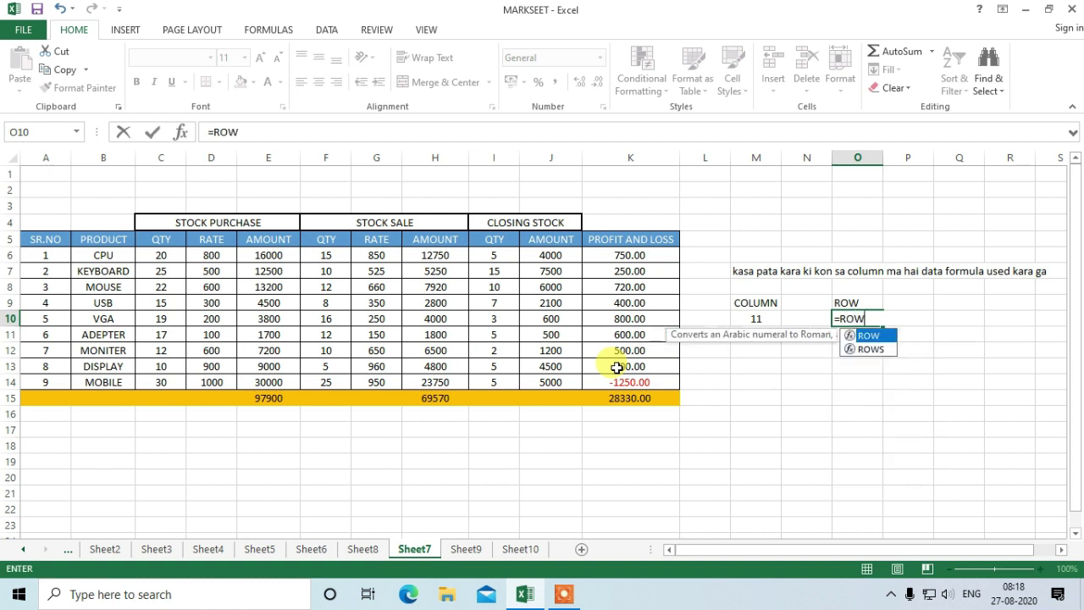
type("(")
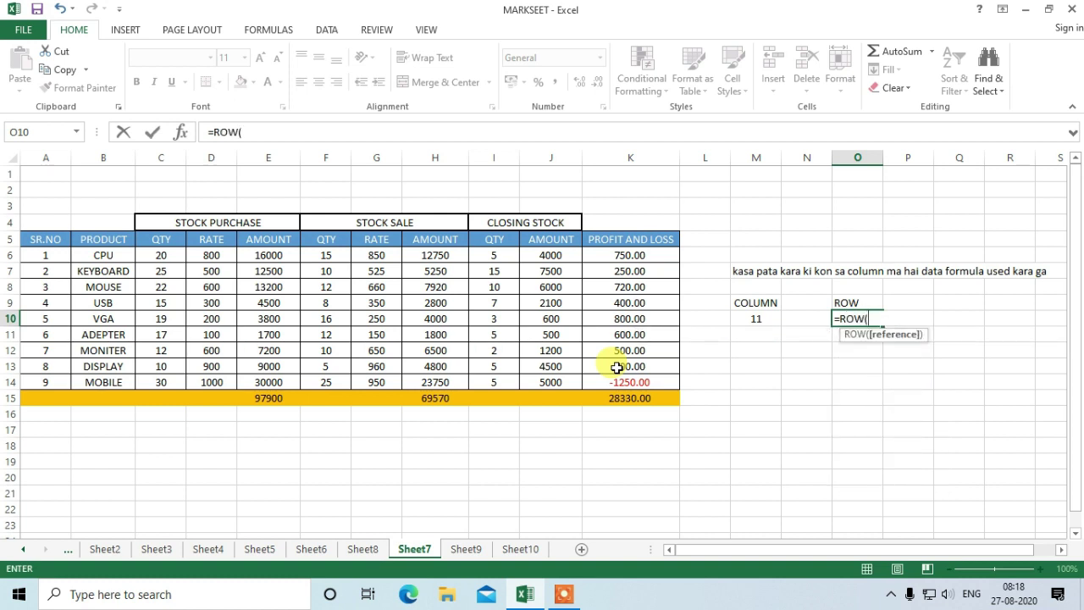
left_click(428, 363)
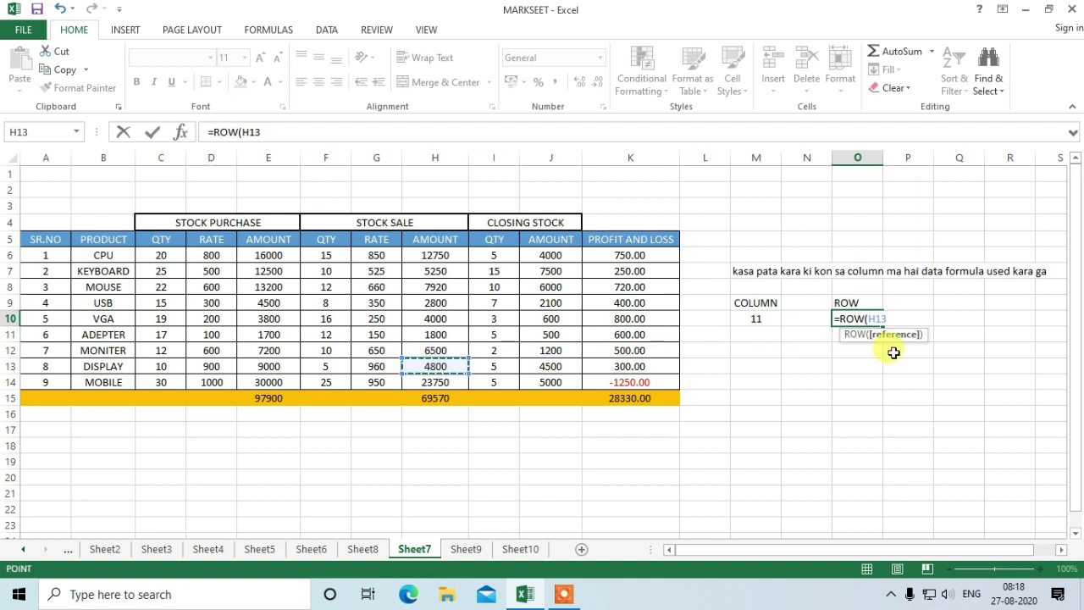
type(")")
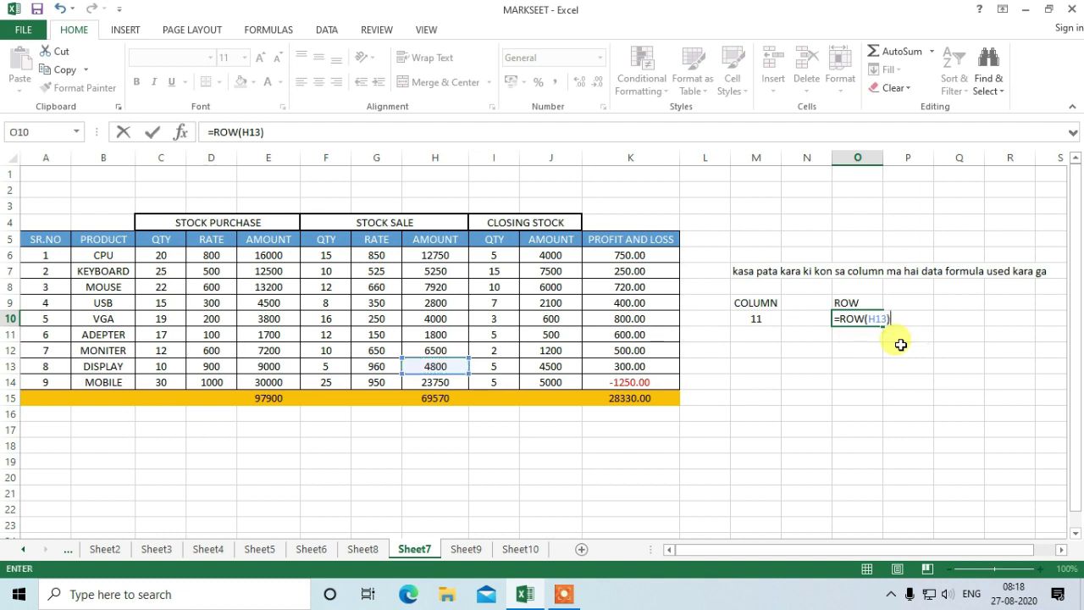
key("ctrl+Return")
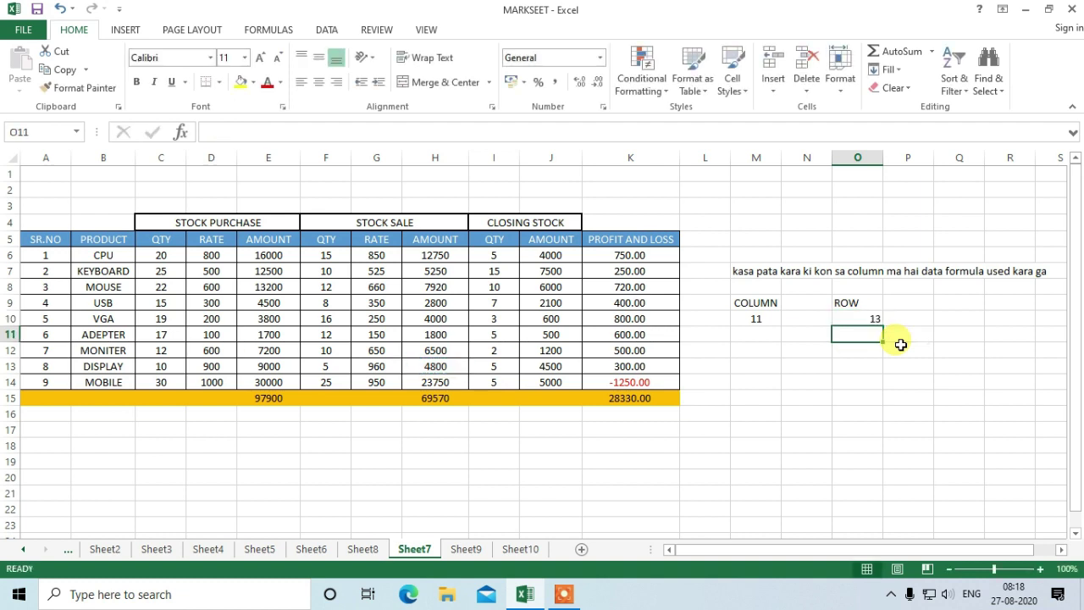
Step: Center the ROW heading and its formula result horizontally in cells O9:O10
left_click(433, 368)
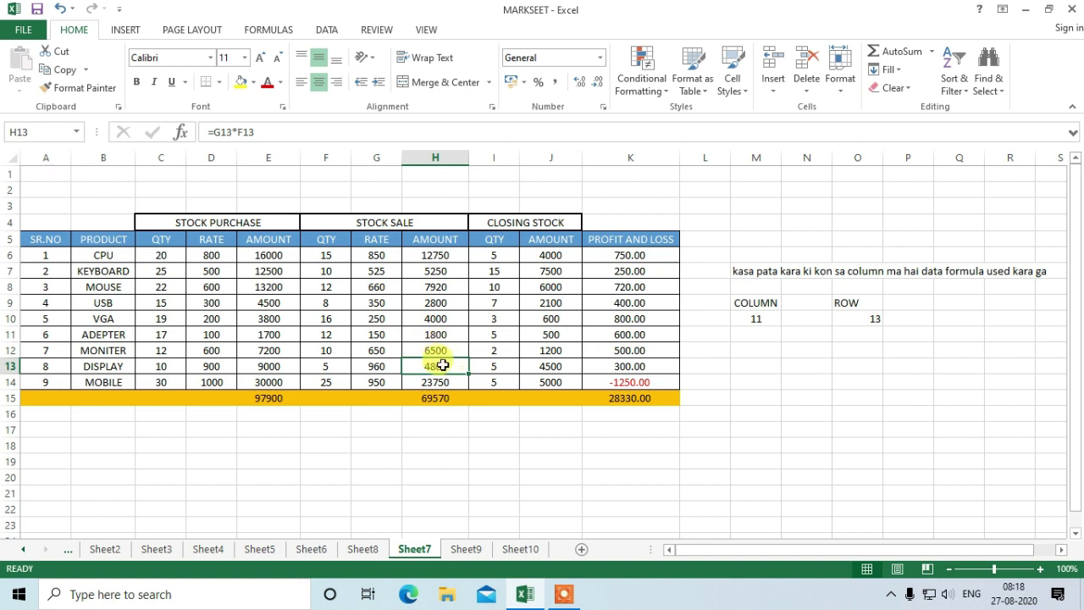
left_click(868, 315)
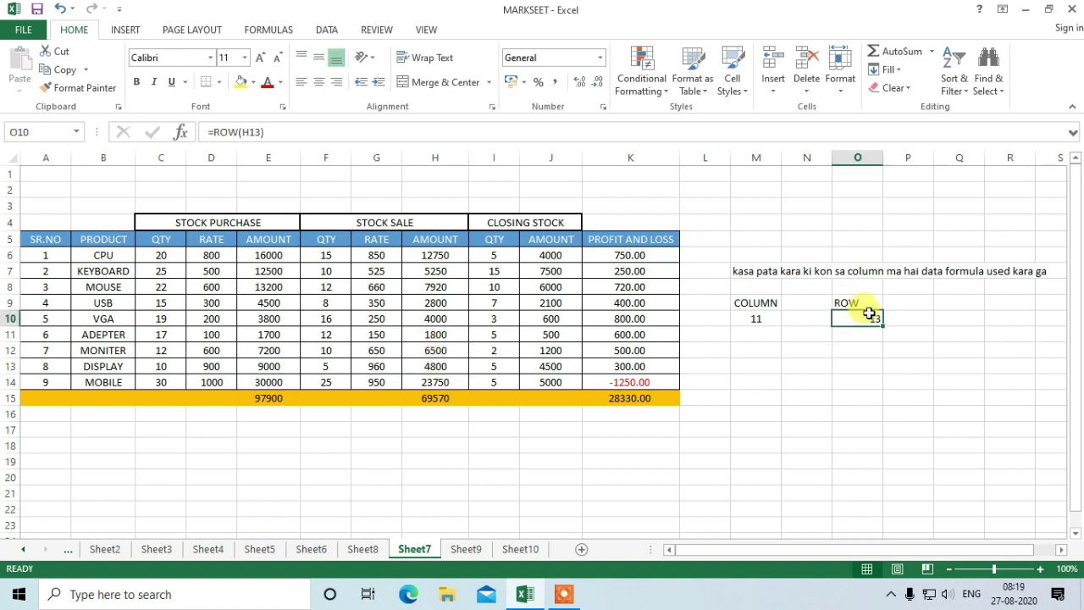
left_click_drag(868, 306, 868, 315)
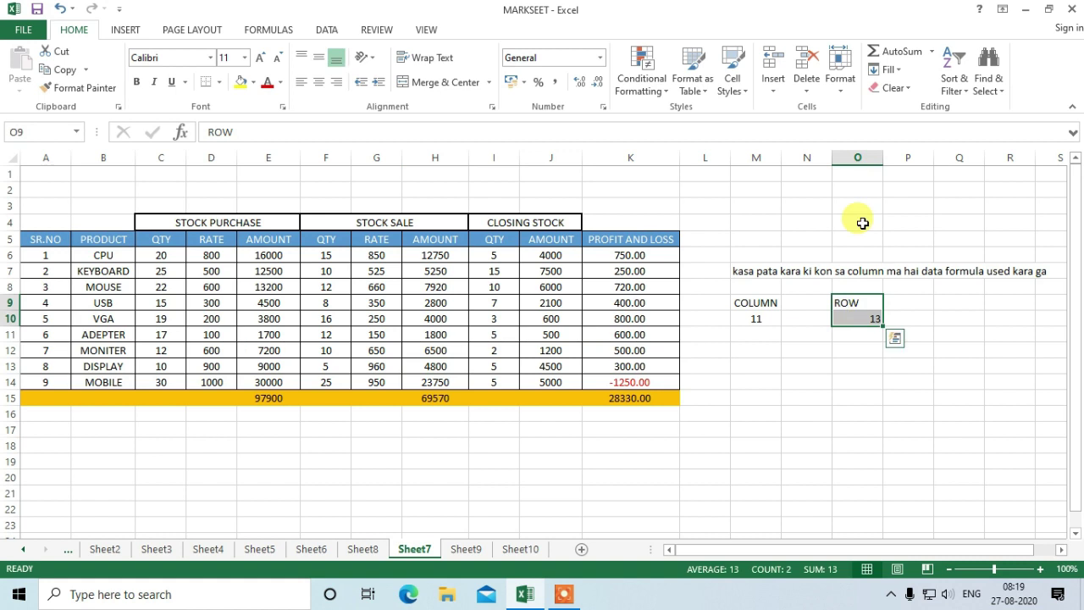
left_click(319, 81)
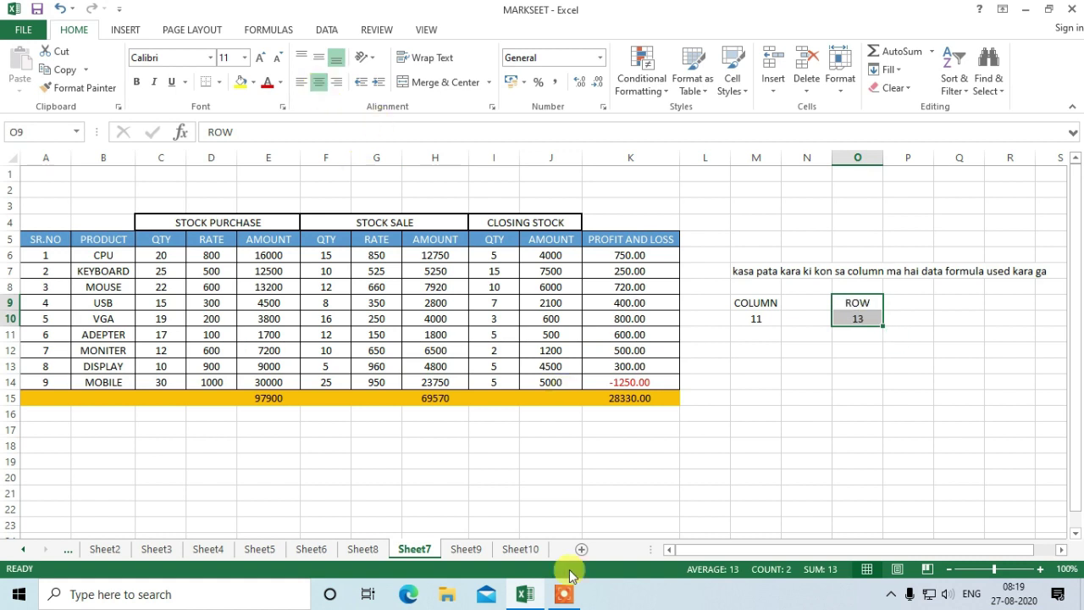